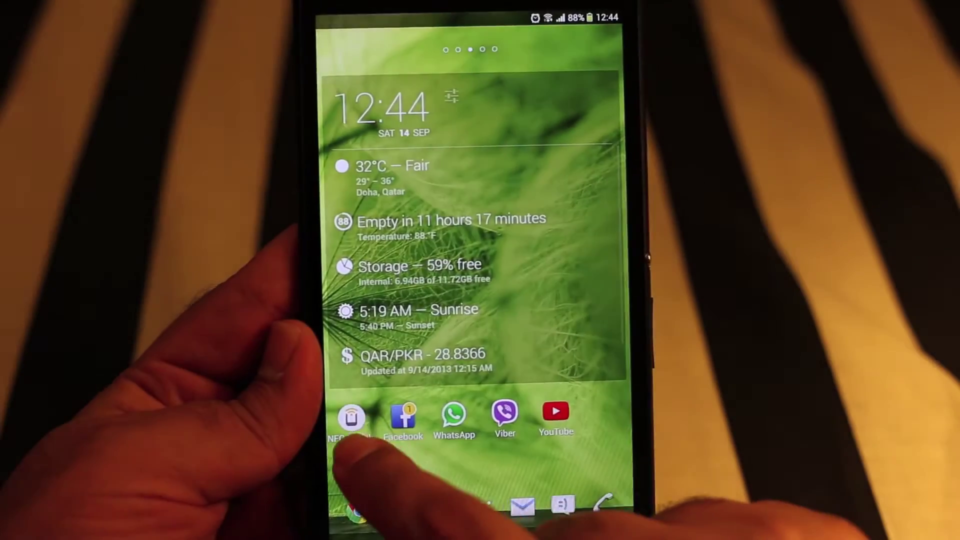
Step: Launch NFC Task Launcher, create a custom task renamed 'Bedroom', and show action categories
left_click(358, 412)
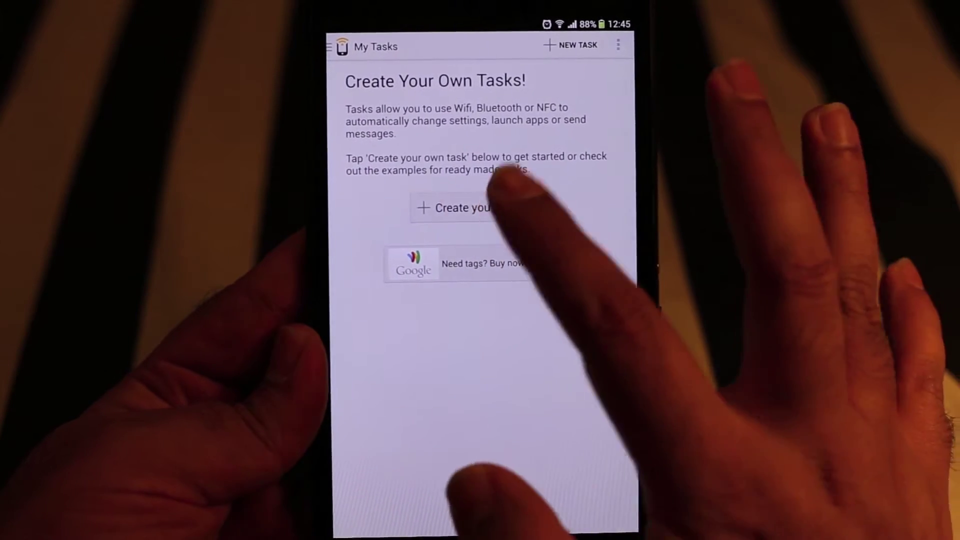
left_click(458, 208)
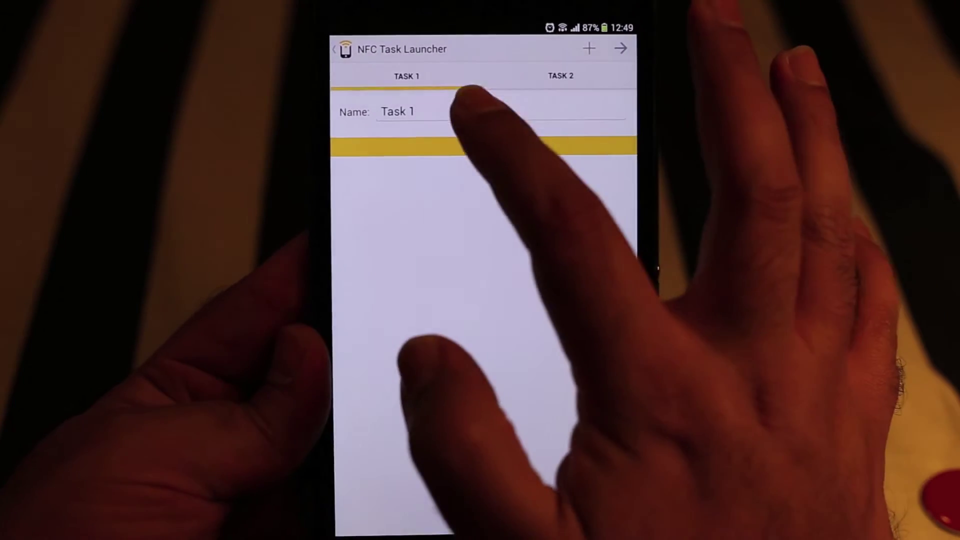
left_click(450, 105)
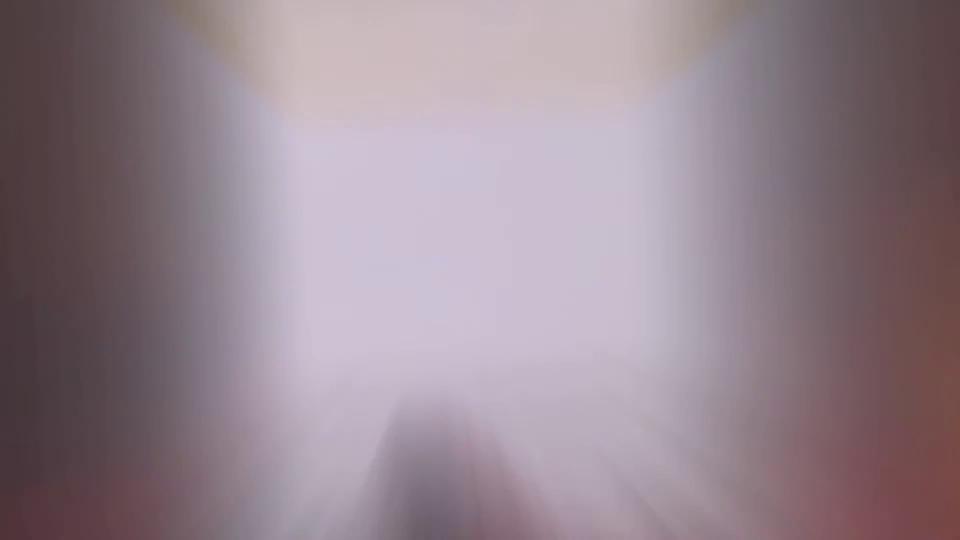
left_click(603, 462)
type("Bedroom")
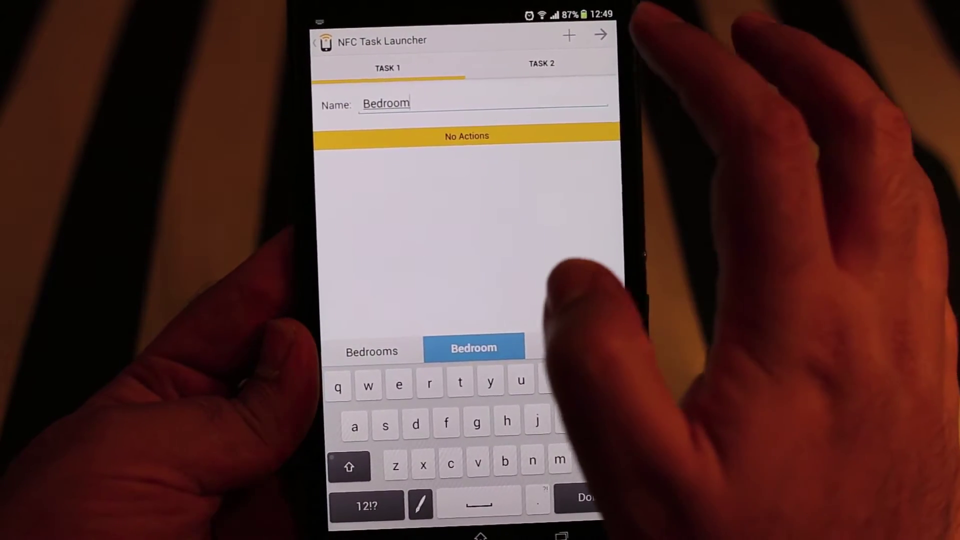
left_click(574, 43)
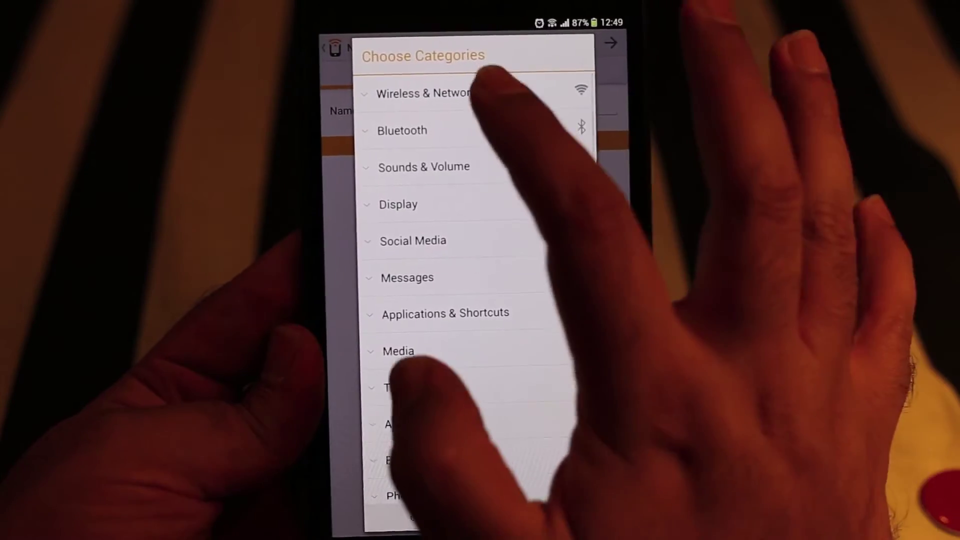
Step: Select the Wifi On/Off, Brightness and Start media playback actions
left_click(450, 91)
left_click(450, 124)
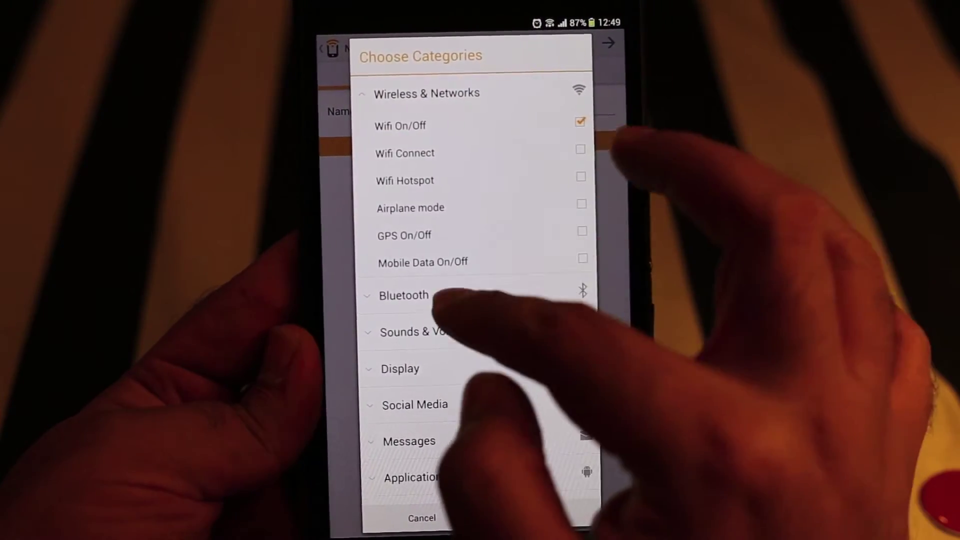
scroll(450, 300, "down", 3)
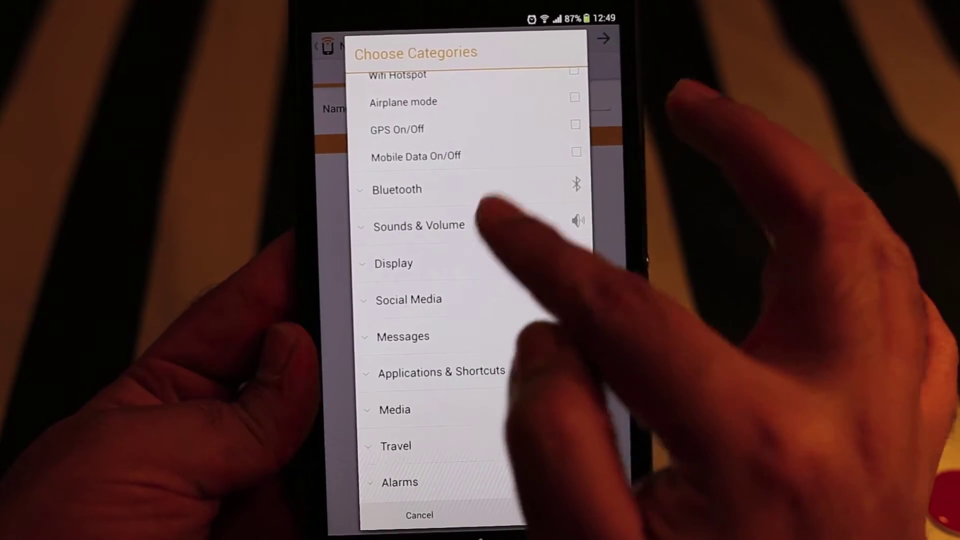
left_click(450, 264)
scroll(450, 300, "down", 3)
left_click(480, 172)
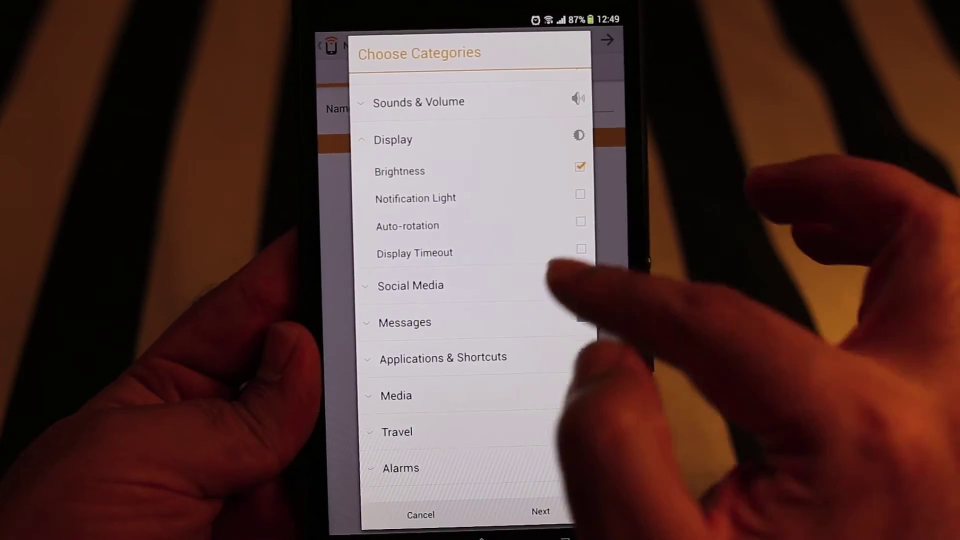
scroll(480, 263, "down", 2)
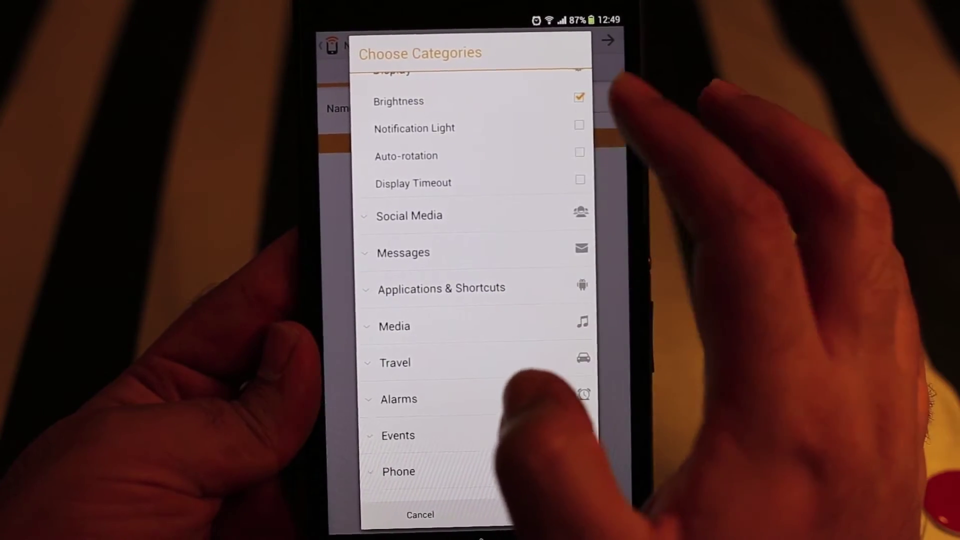
scroll(473, 300, "down", 2)
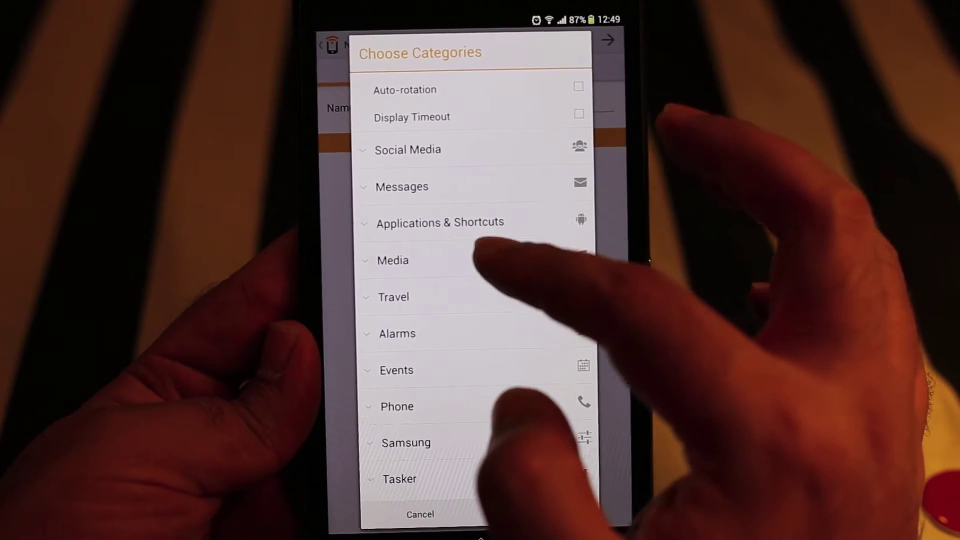
left_click(473, 260)
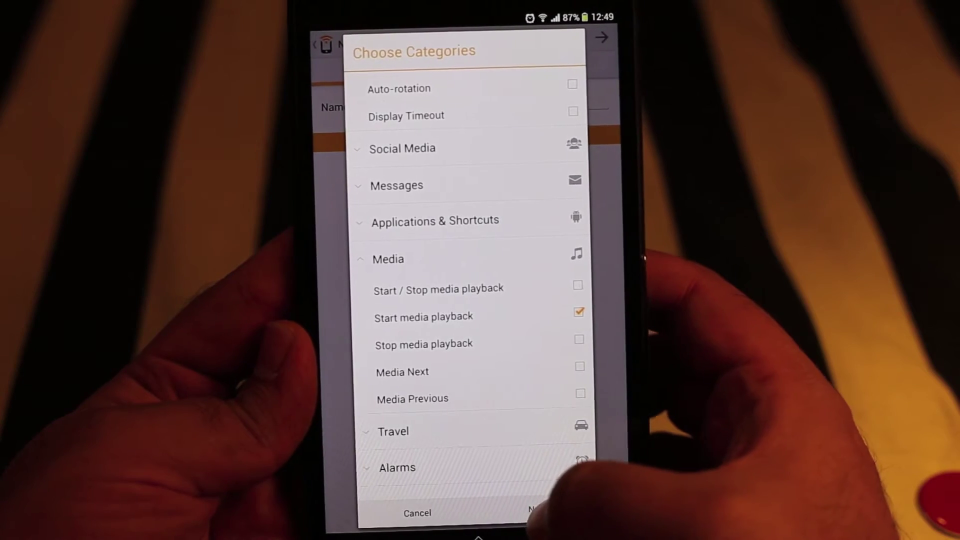
left_click(536, 512)
Step: Keep Wifi on Enable, set brightness to 100, and add the actions to the task
left_click(472, 238)
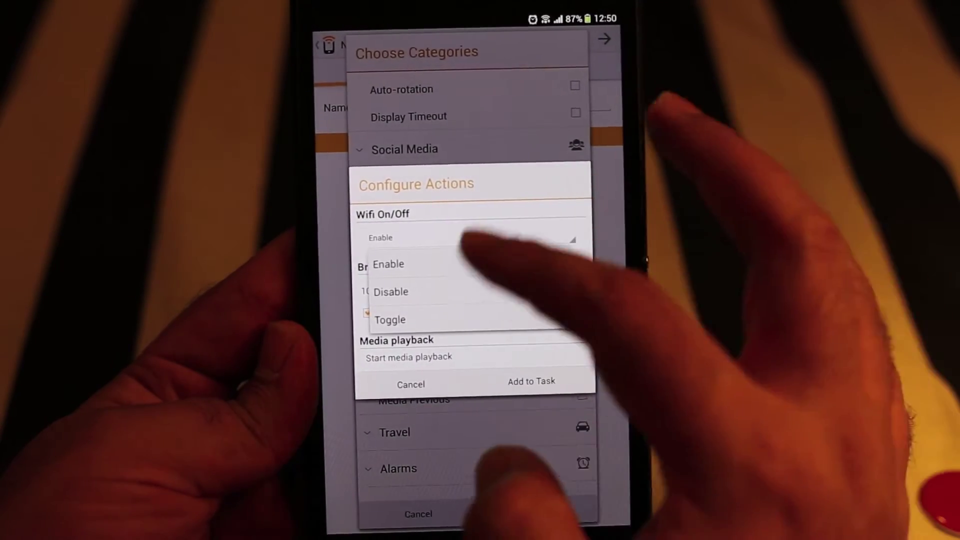
left_click(405, 264)
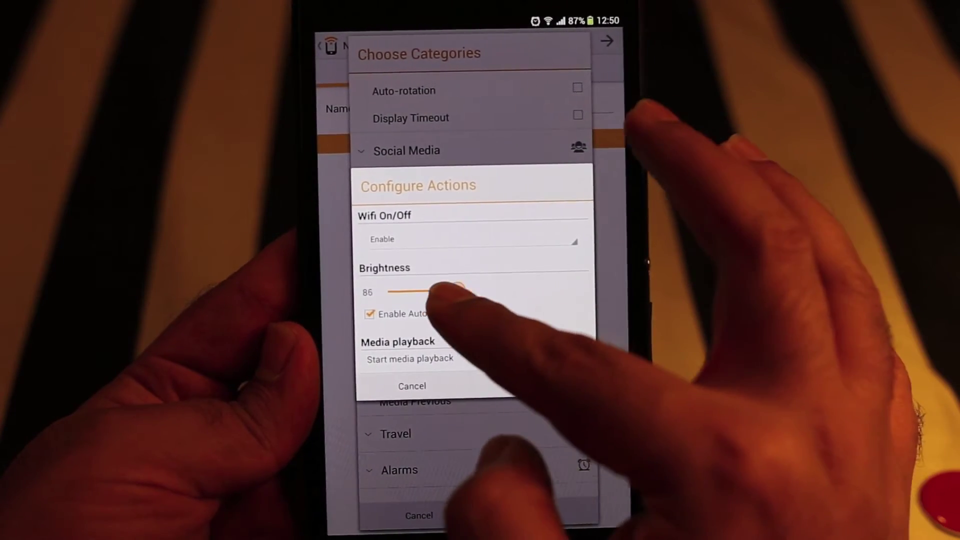
left_click_drag(450, 293, 529, 292)
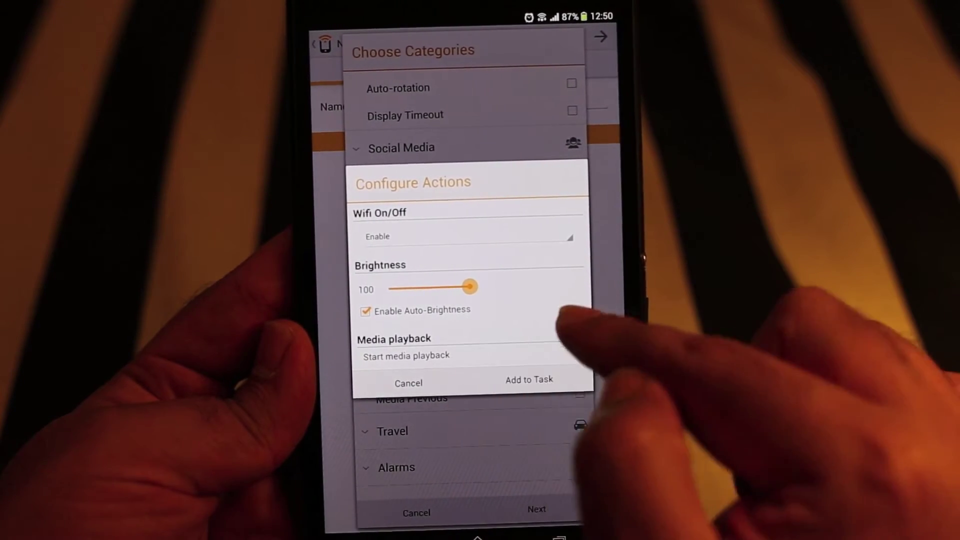
left_click(530, 379)
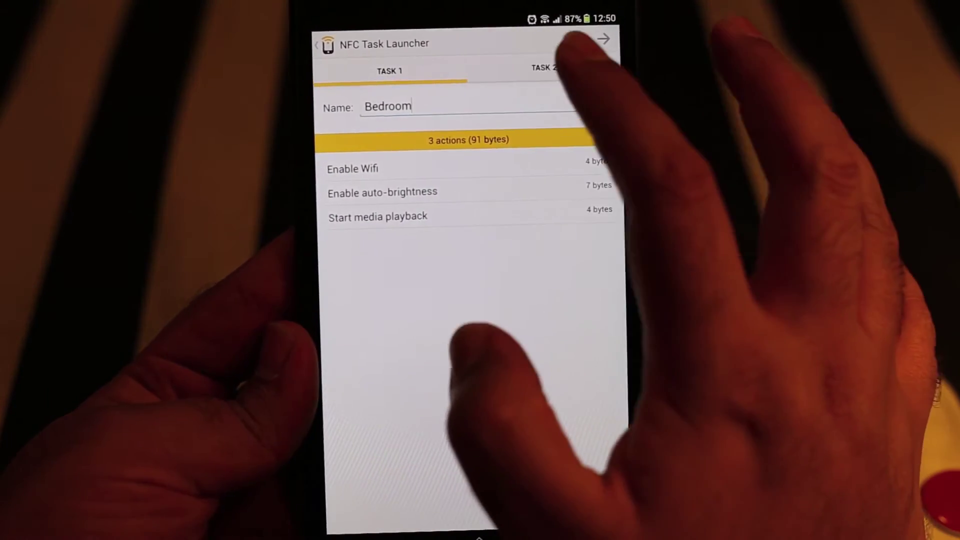
Step: Add a second task to the switch and name it 'Sleep'
left_click(573, 39)
left_click(465, 228)
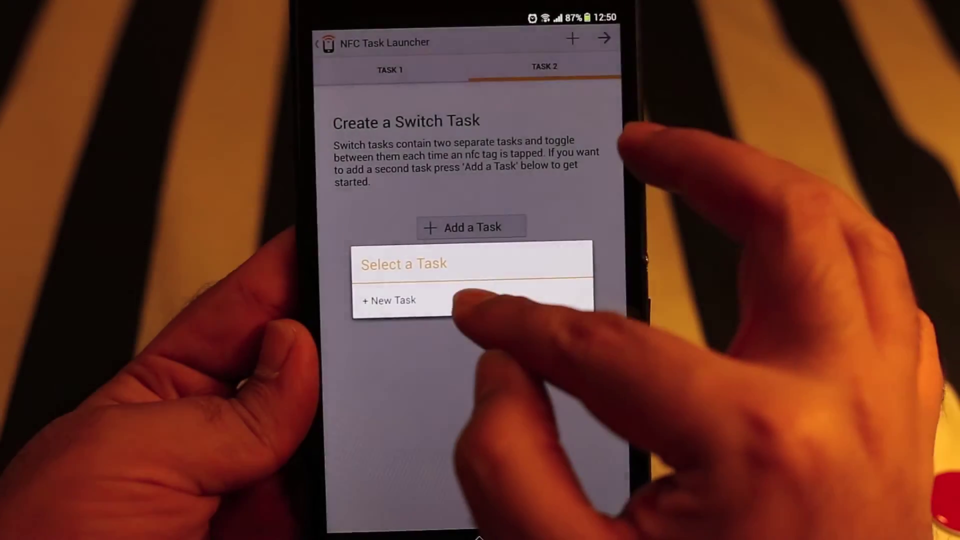
left_click(390, 301)
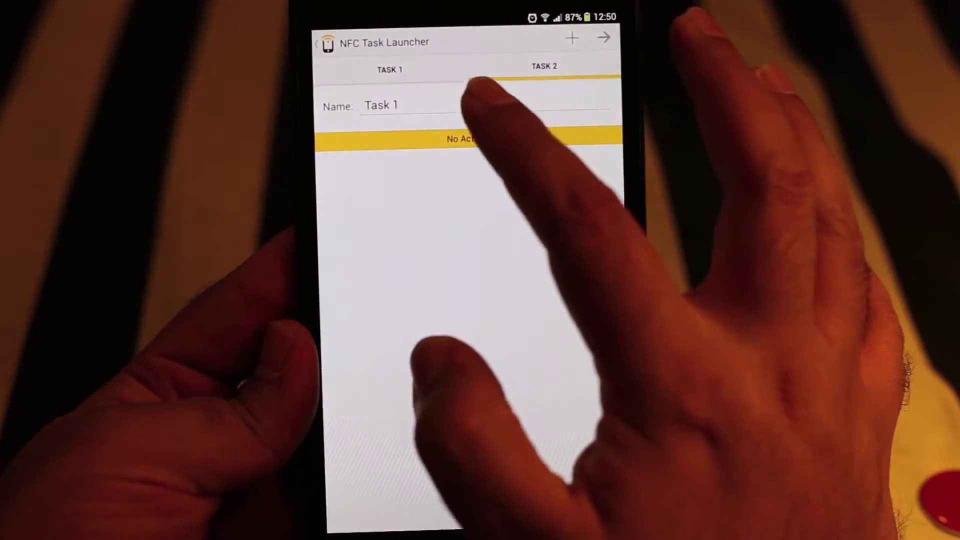
left_click(481, 105)
type("Sleep")
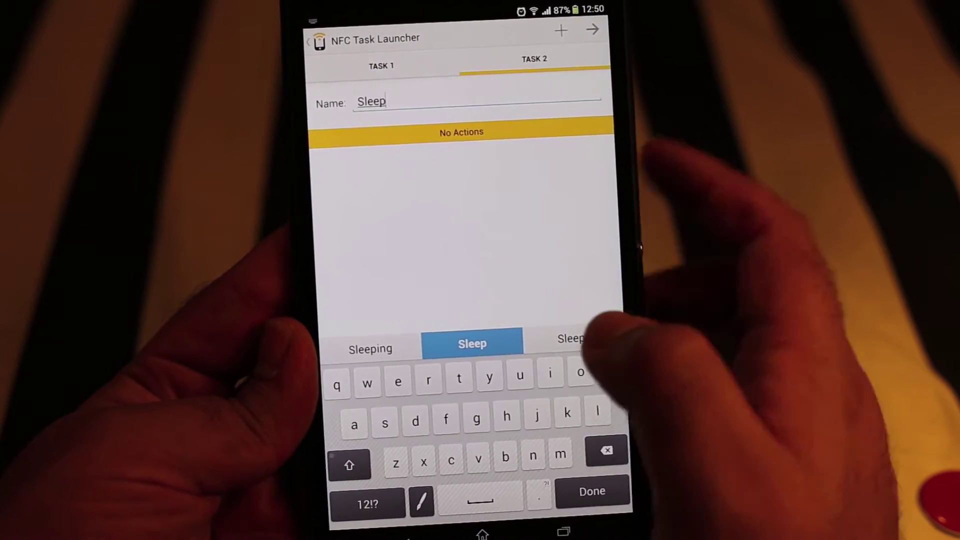
Step: Select the Wifi On/Off, Brightness and Stop media playback actions
left_click(562, 30)
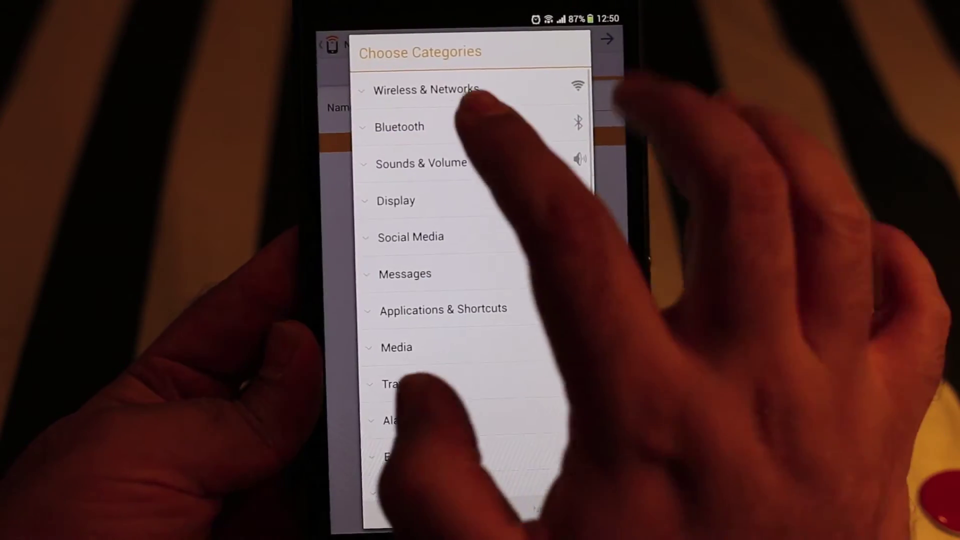
left_click(426, 89)
left_click(465, 121)
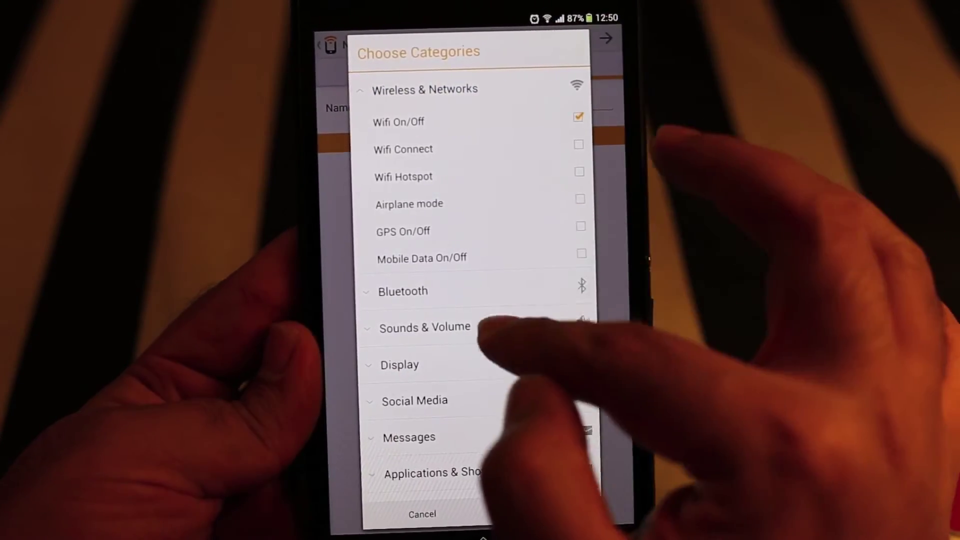
scroll(483, 330, "down", 3)
left_click(450, 250)
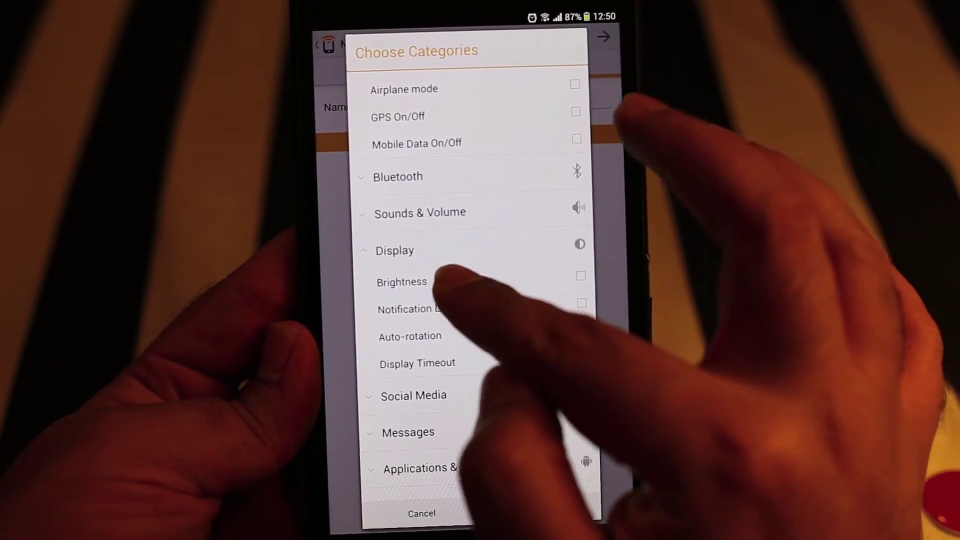
left_click(443, 282)
scroll(480, 315, "down", 3)
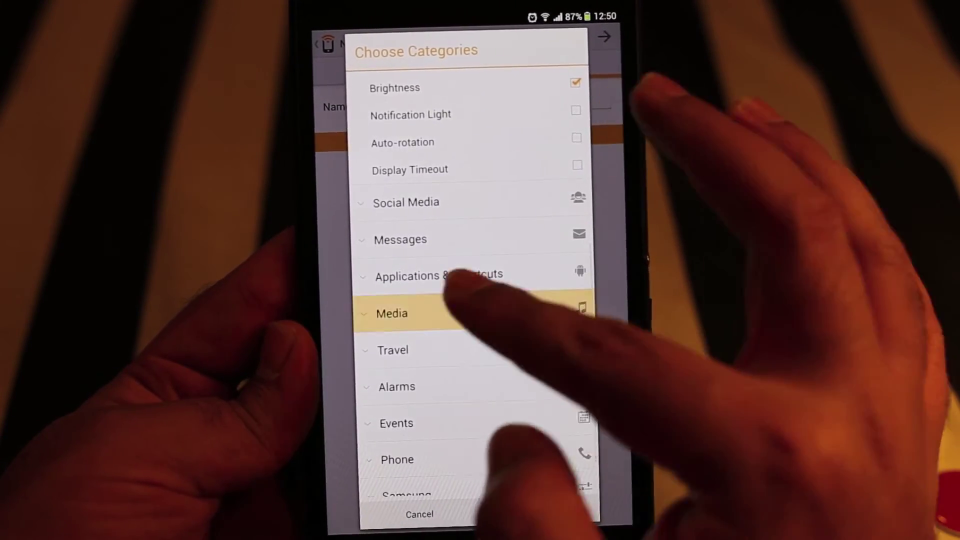
left_click(450, 313)
left_click(450, 397)
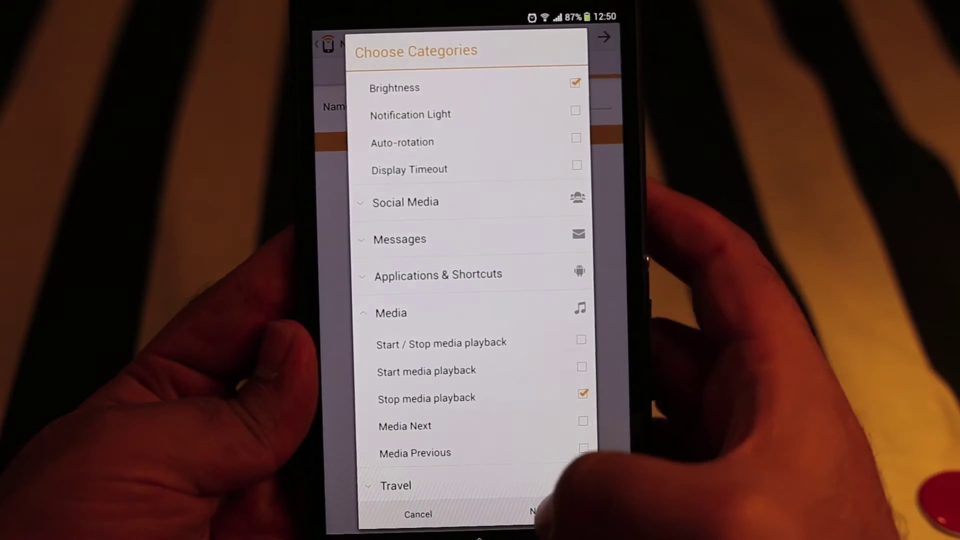
left_click(538, 510)
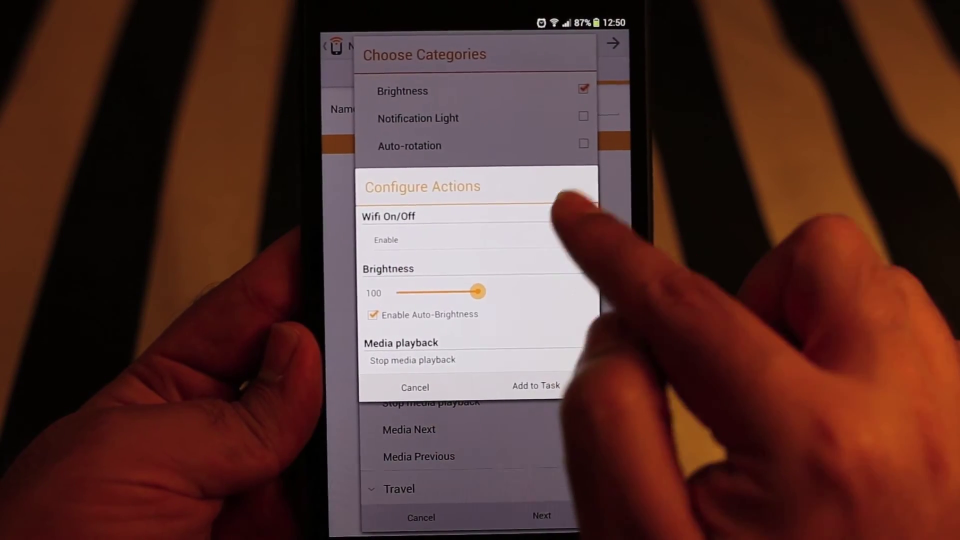
Step: Set Wifi to Disable, lower brightness to about half, and add the actions
left_click(562, 239)
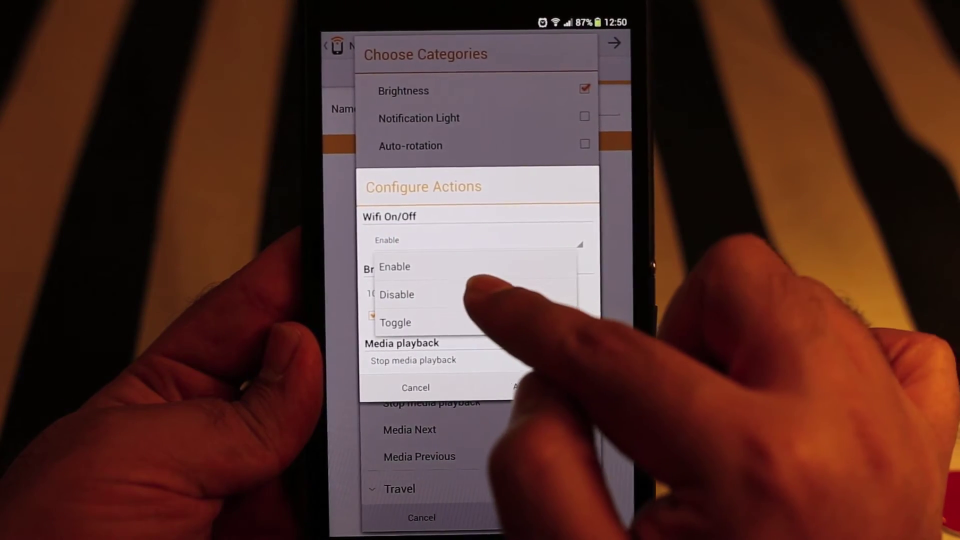
left_click(395, 294)
left_click_drag(476, 291, 423, 292)
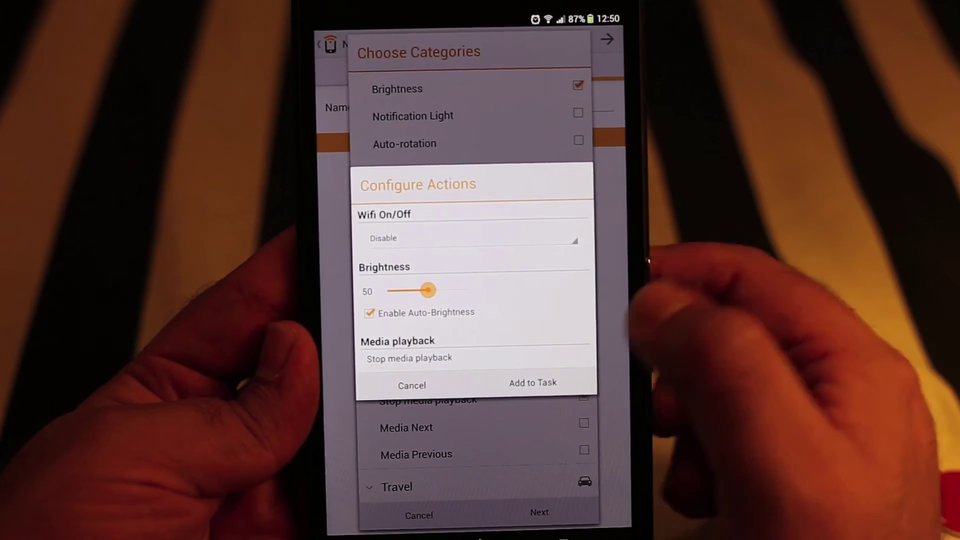
left_click(525, 383)
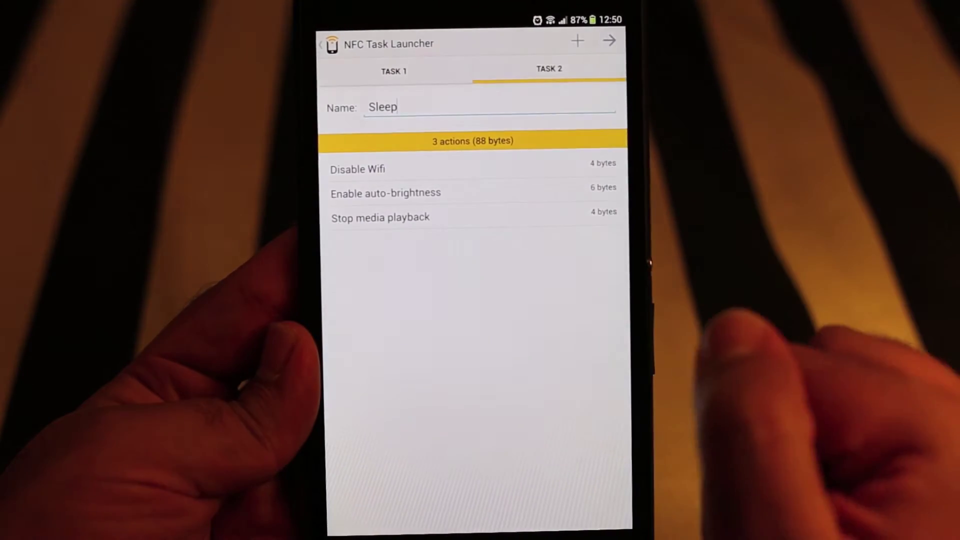
Step: Write the Bedroom/Sleep switch onto the NFC tag and go to the home screen
left_click(609, 42)
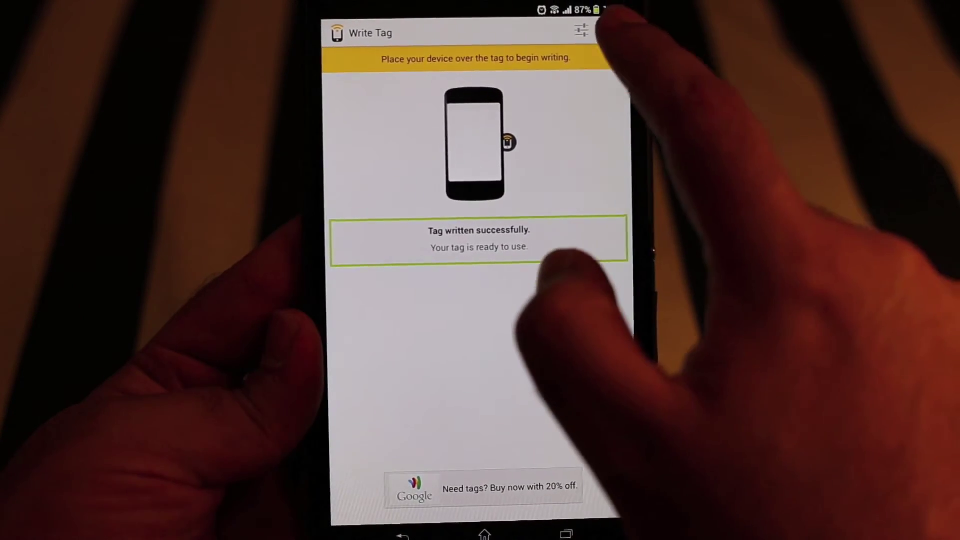
left_click(617, 33)
left_click(481, 534)
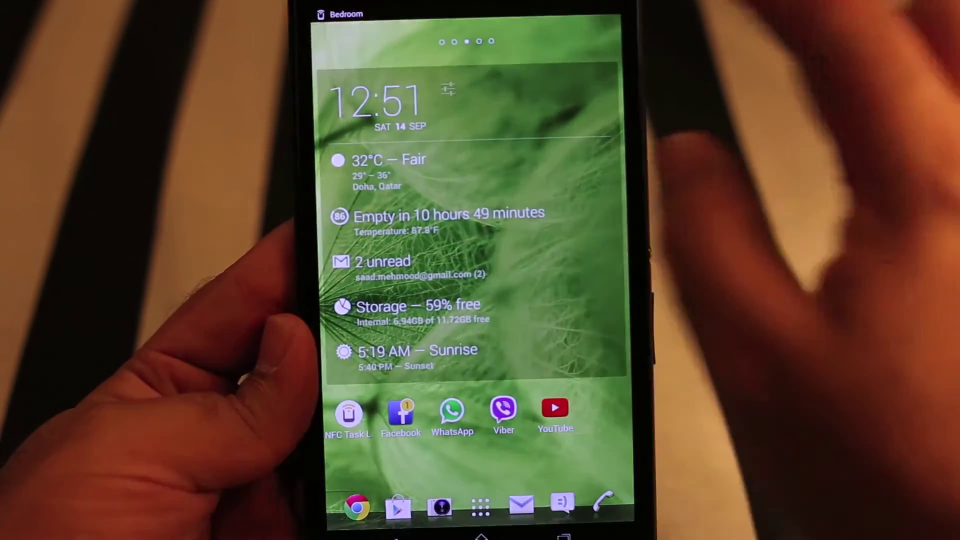
Step: Check the notification shade for Last Actions: Bedroom and the current brightness level
mouse_move(480, 12)
left_mouse_down()
mouse_move(495, 225)
mouse_move(408, 270)
left_mouse_up()
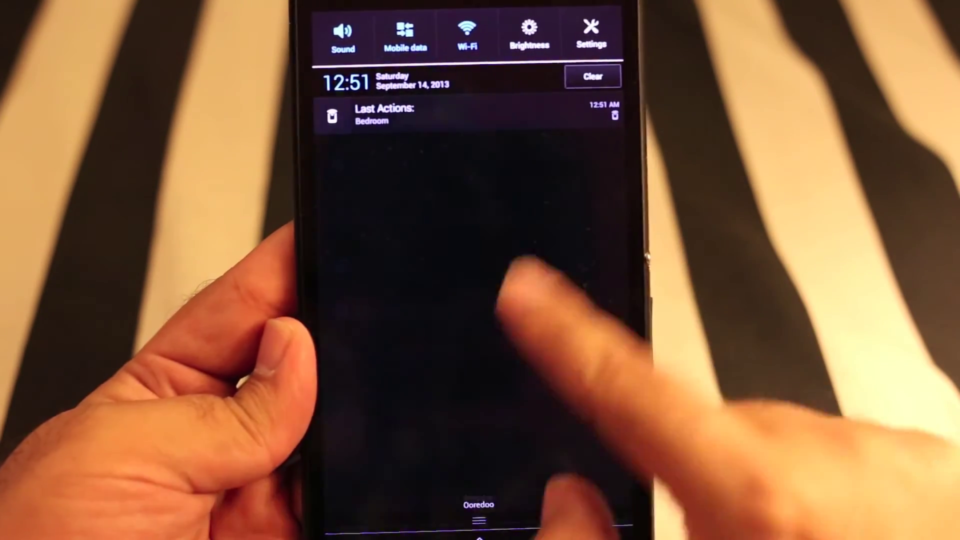
left_click_drag(578, 322, 638, 218)
mouse_move(503, 11)
left_mouse_down()
mouse_move(472, 418)
mouse_move(407, 150)
left_mouse_up()
left_click_drag(488, 11, 472, 376)
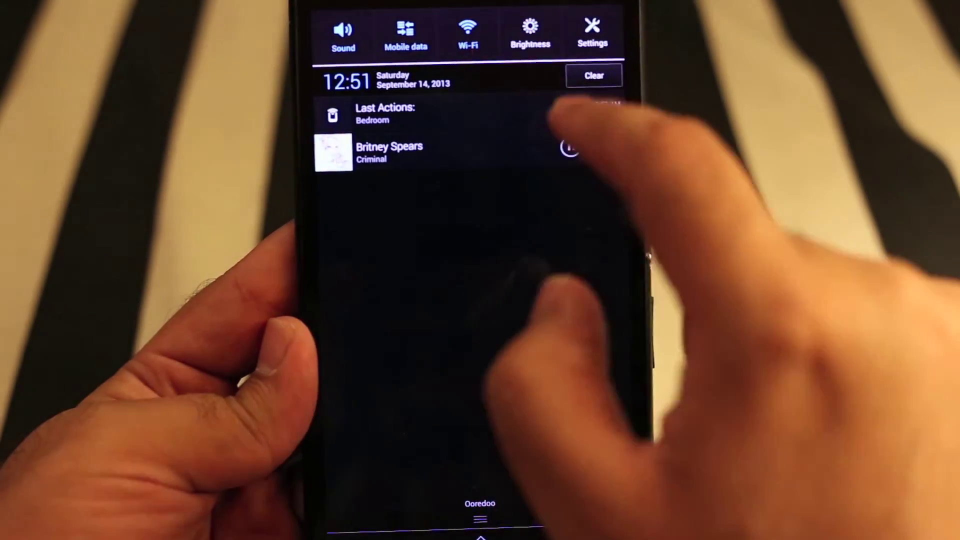
left_click(533, 30)
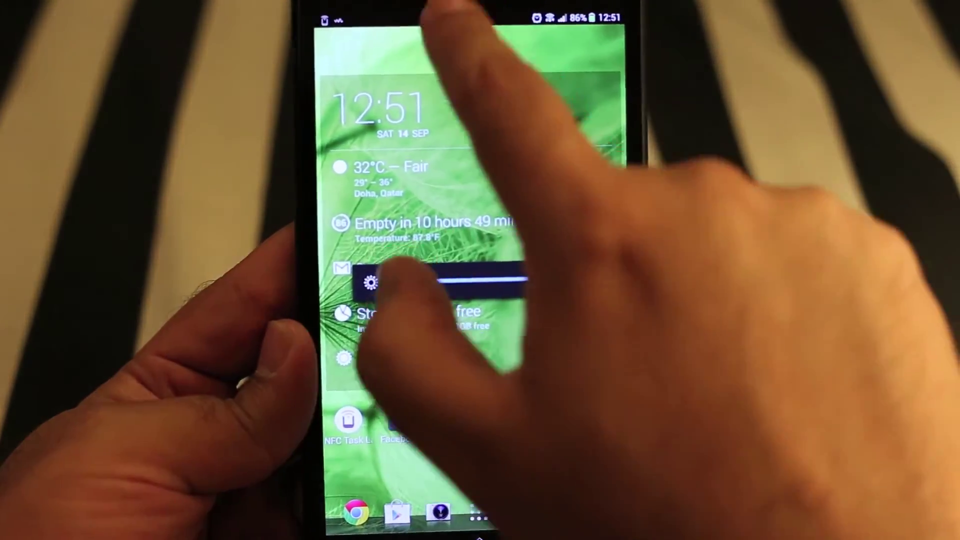
mouse_move(439, 15)
left_mouse_down()
mouse_move(432, 405)
mouse_move(481, 150)
left_mouse_up()
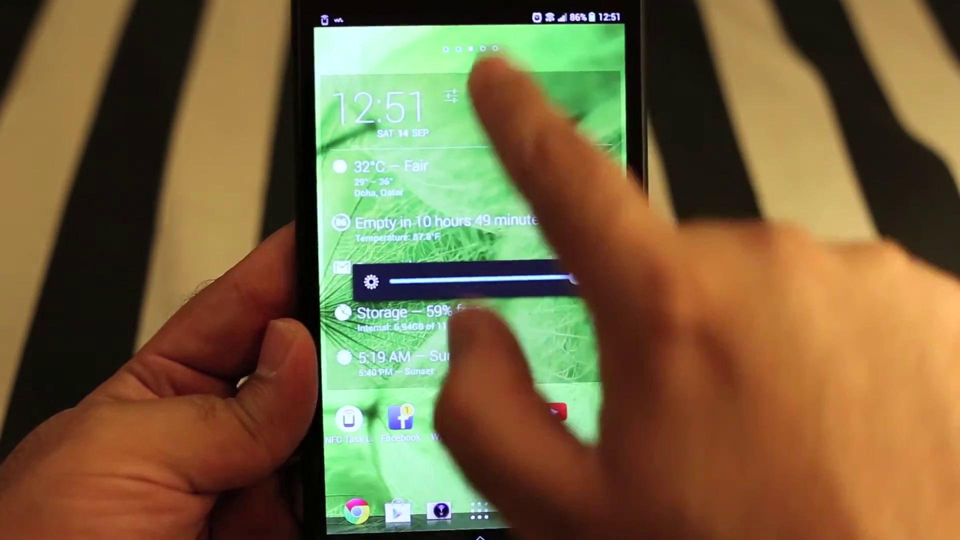
left_click_drag(493, 15, 407, 215)
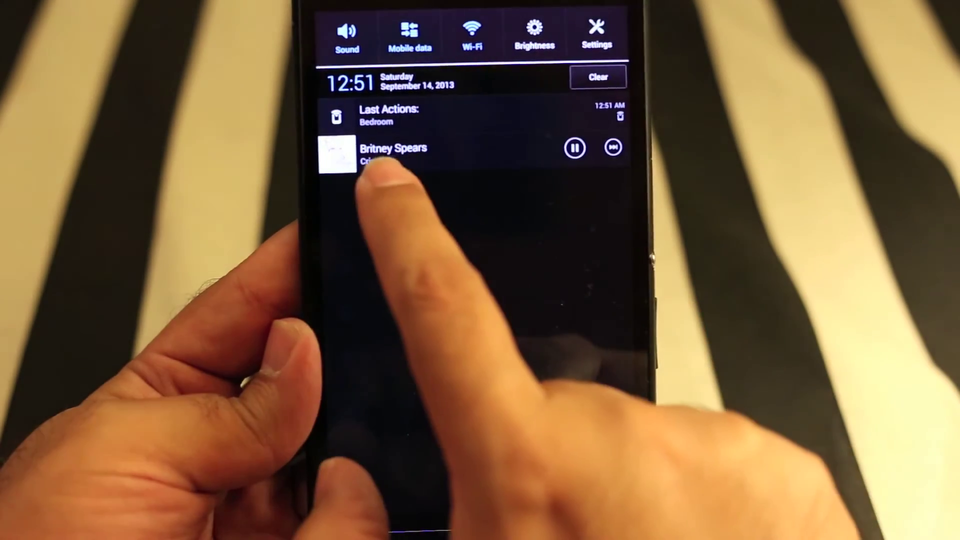
Step: Open the Walkman notification to view Criminal playing, then return home
left_click(443, 153)
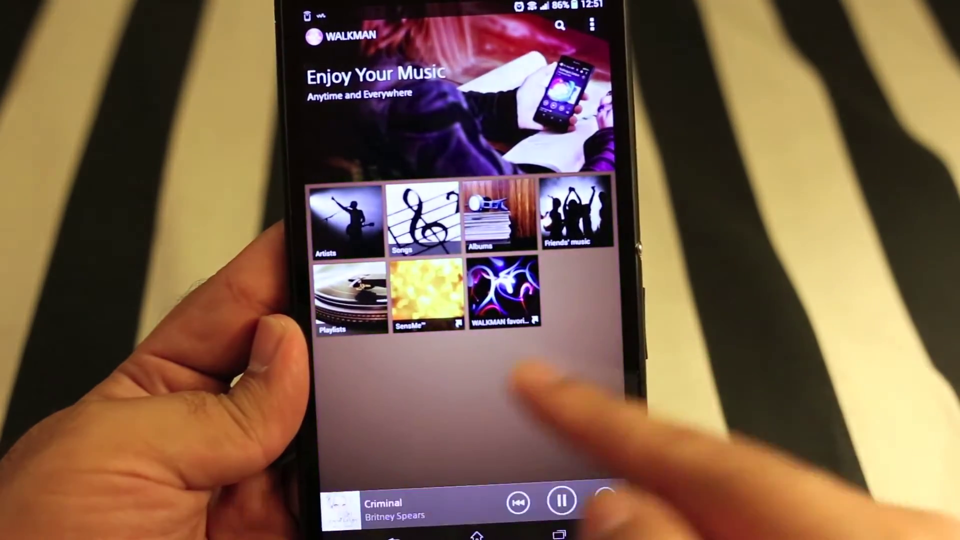
left_click(397, 506)
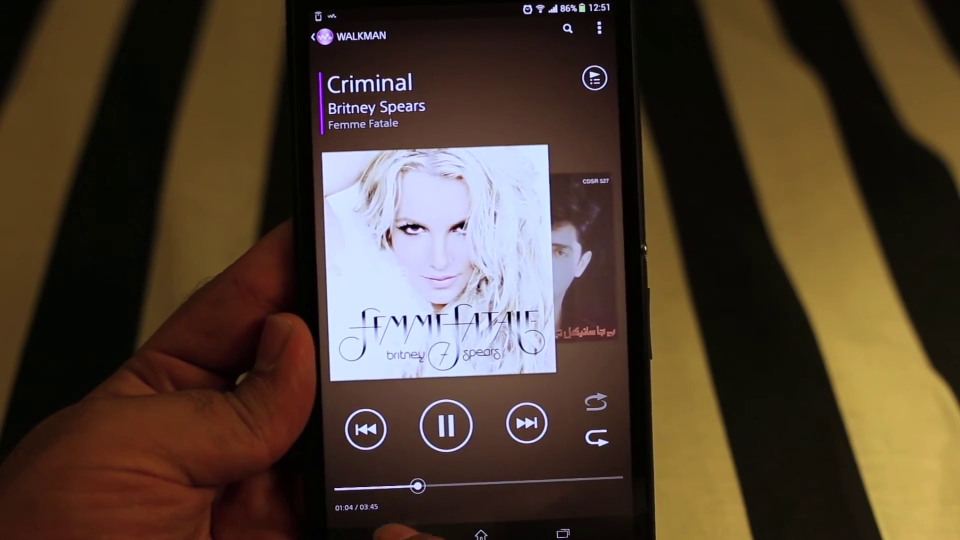
left_click(481, 534)
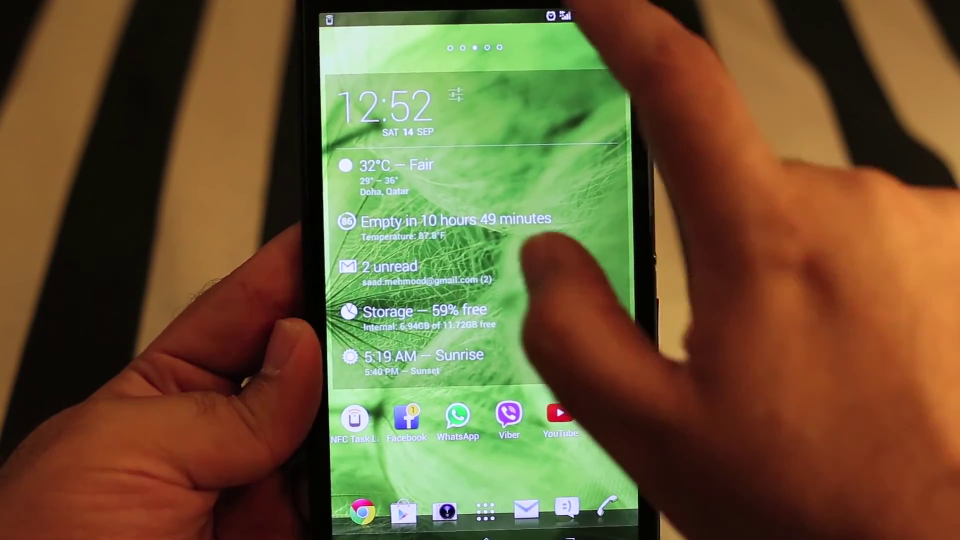
Step: Pull down the notification shade to see Last Actions: Sleep, then close it
left_click_drag(480, 23, 495, 353)
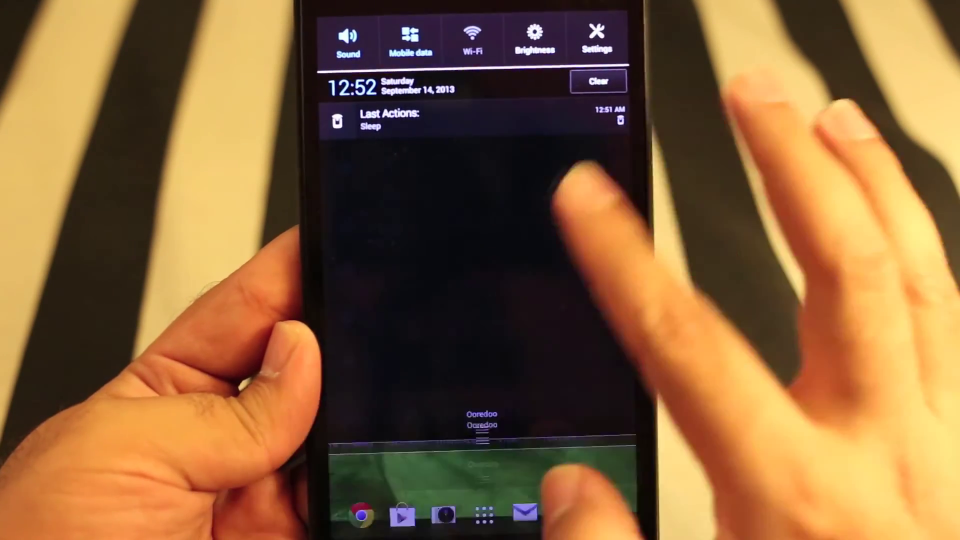
left_click_drag(486, 522, 486, 113)
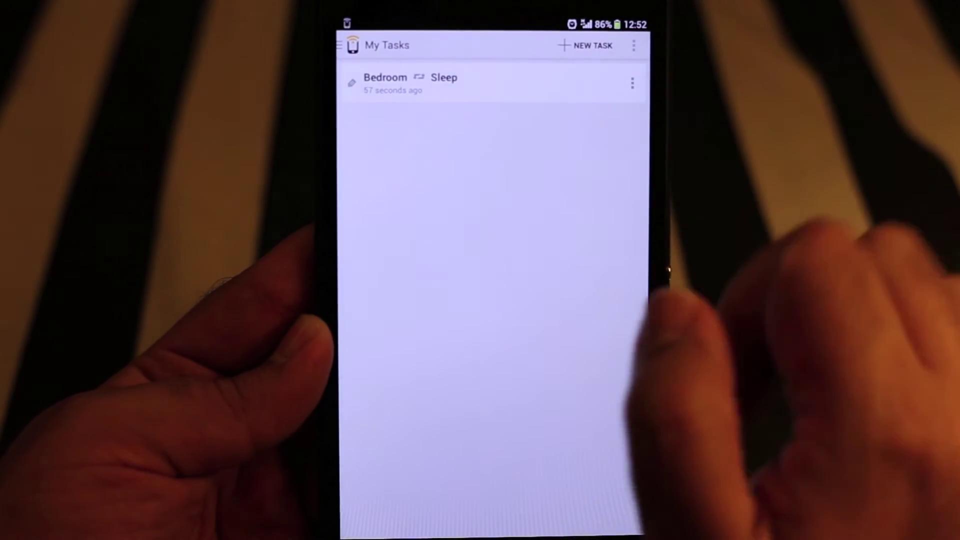
Step: View the task's Delete/Edit/Reuse/Run/Share options and the app menu, then go Home
left_click(626, 85)
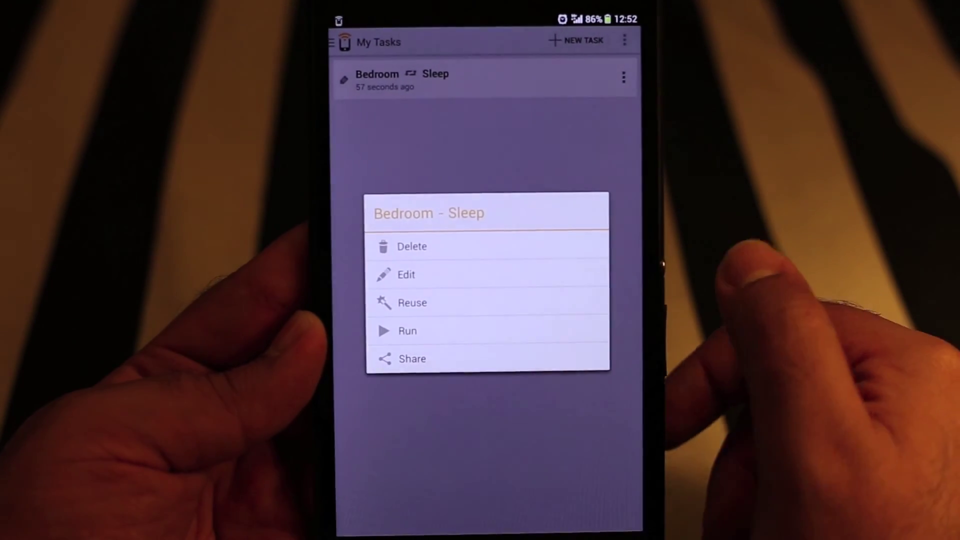
left_click(585, 420)
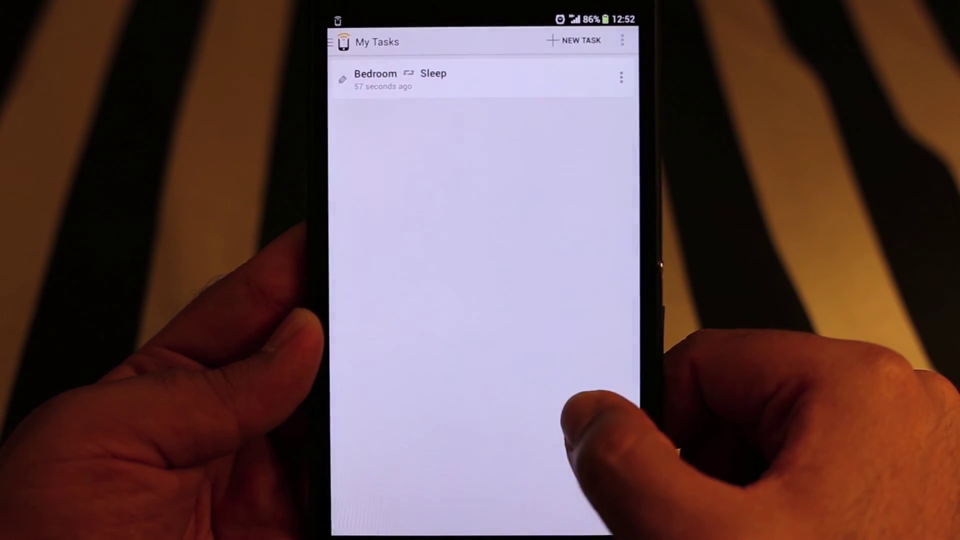
left_click(621, 77)
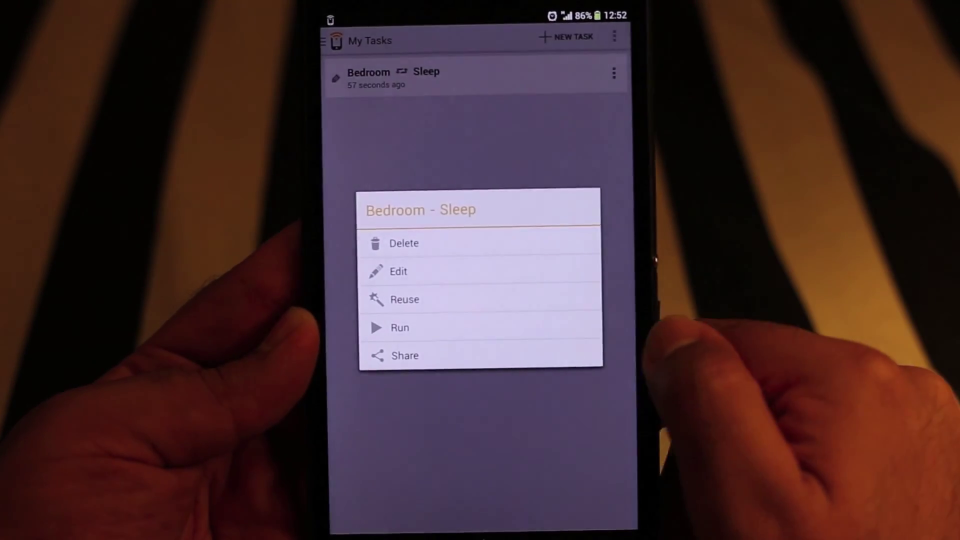
left_click(592, 435)
left_click(631, 43)
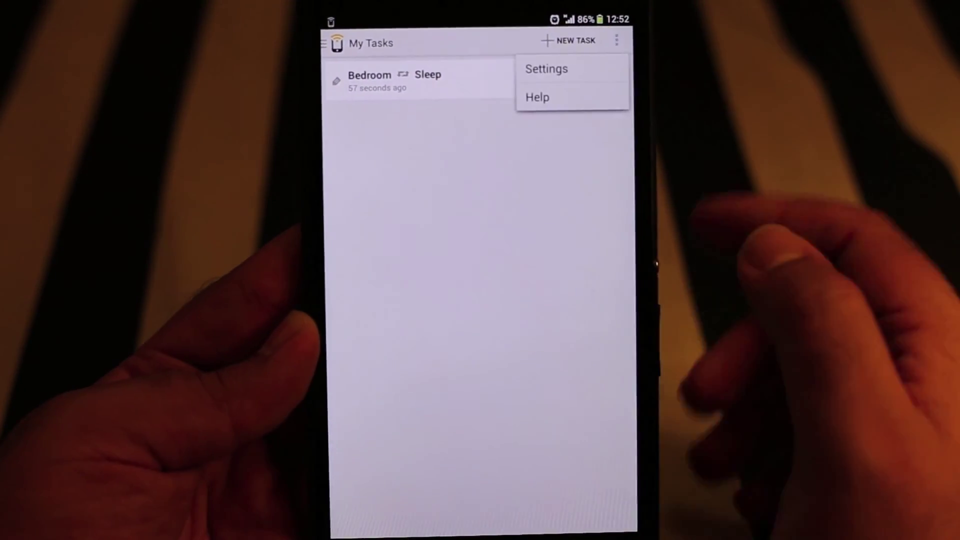
left_click(601, 284)
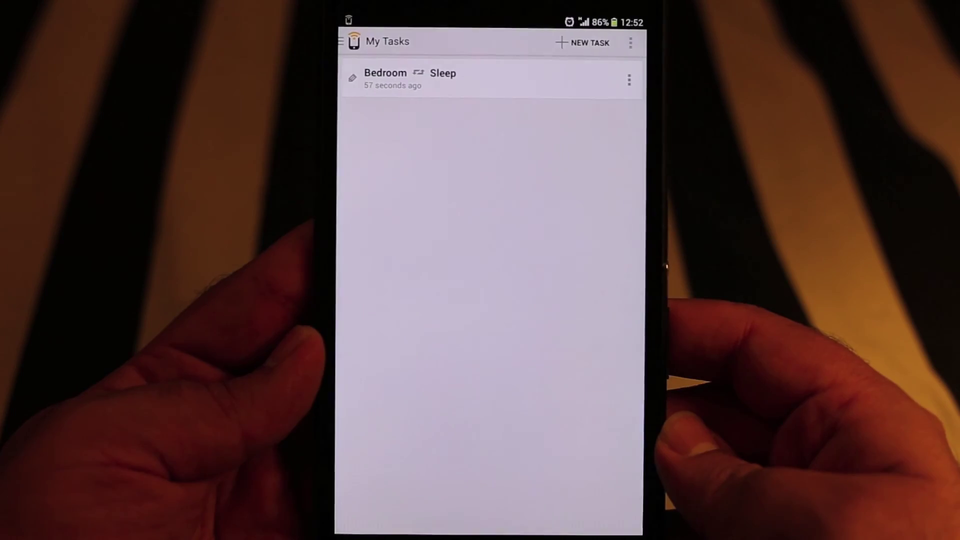
key("Home")
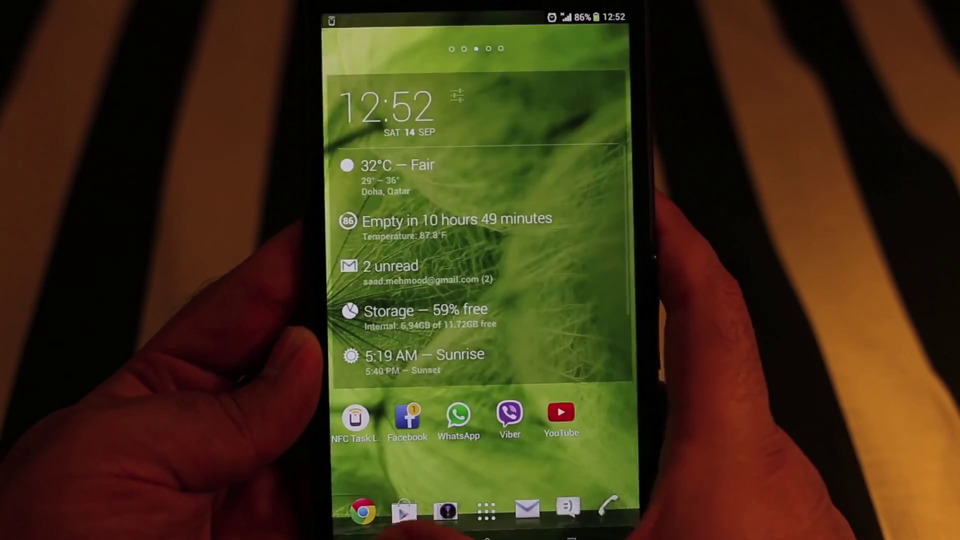